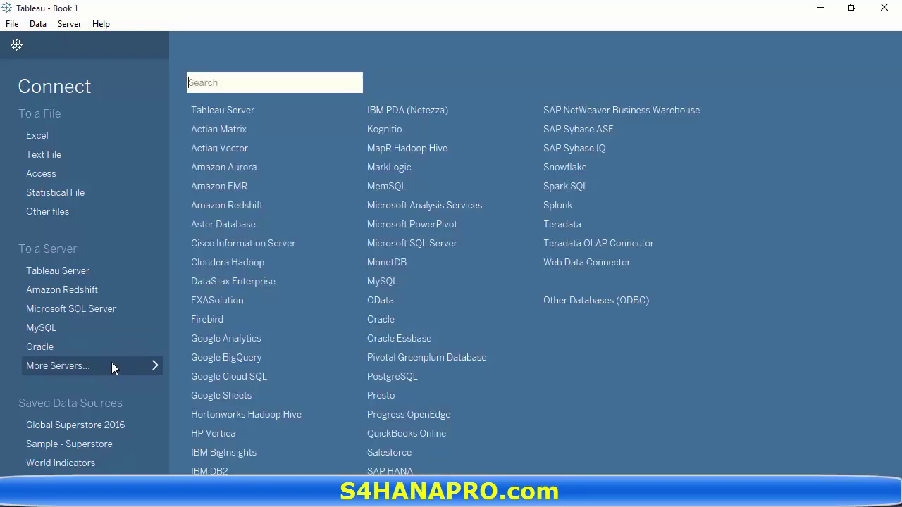
- Look over the available server connectors and the Global Superstore Orders 2016 workbook in Excel
click(111, 365)
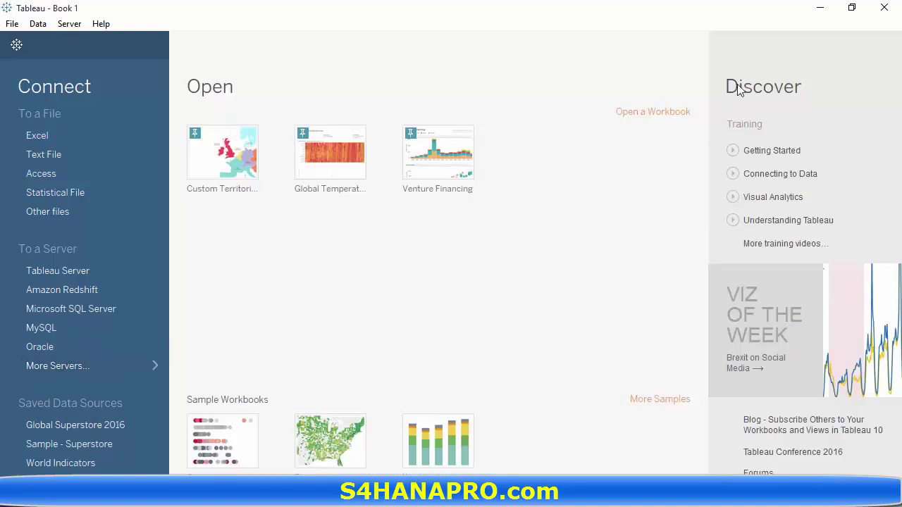
click(821, 8)
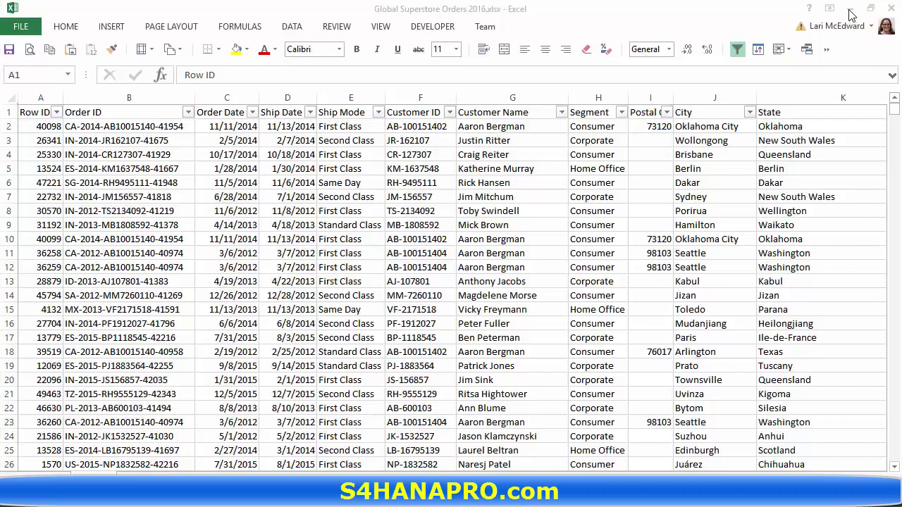
click(850, 9)
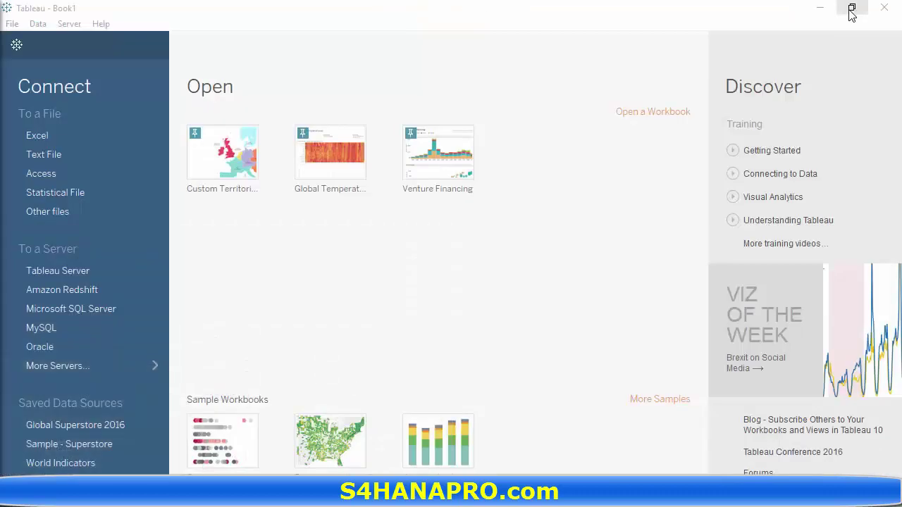
- Connect to the Excel file Global Superstore Orders 2016.xlsx and add its Orders sheet to the data source
click(108, 139)
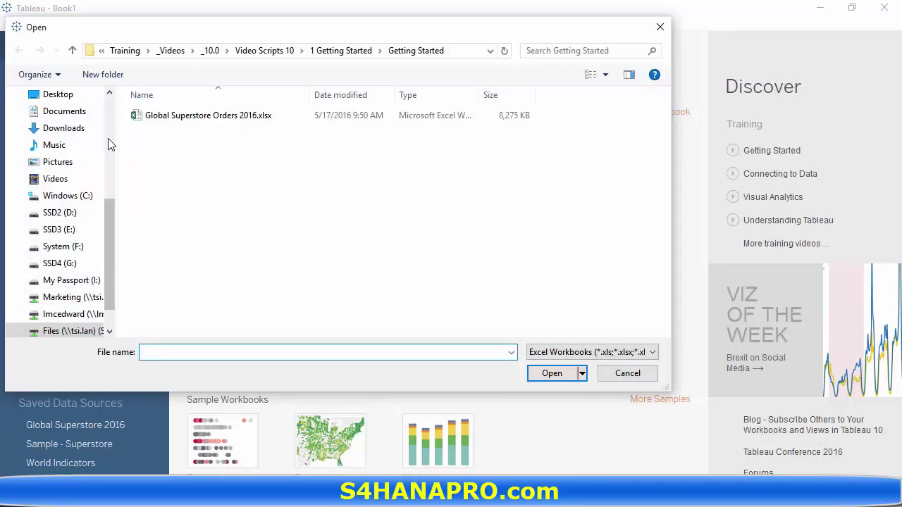
double_click(190, 121)
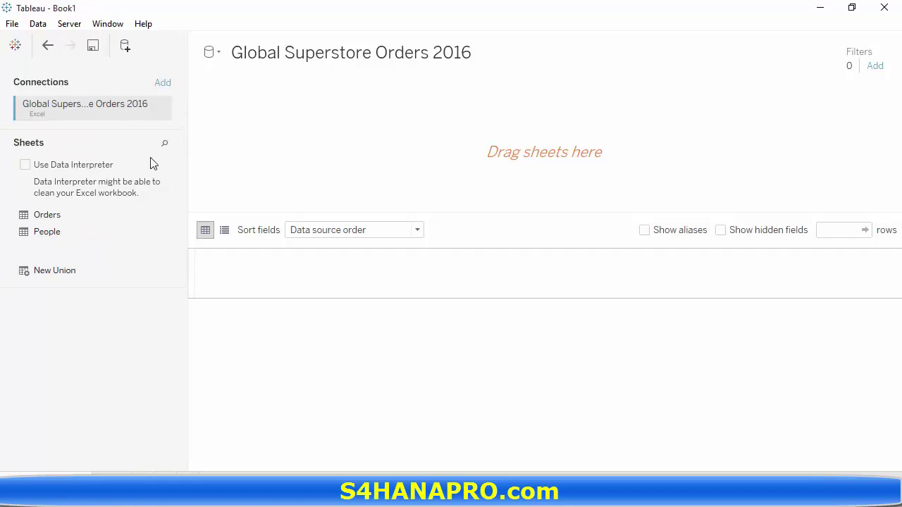
drag(111, 217, 259, 159)
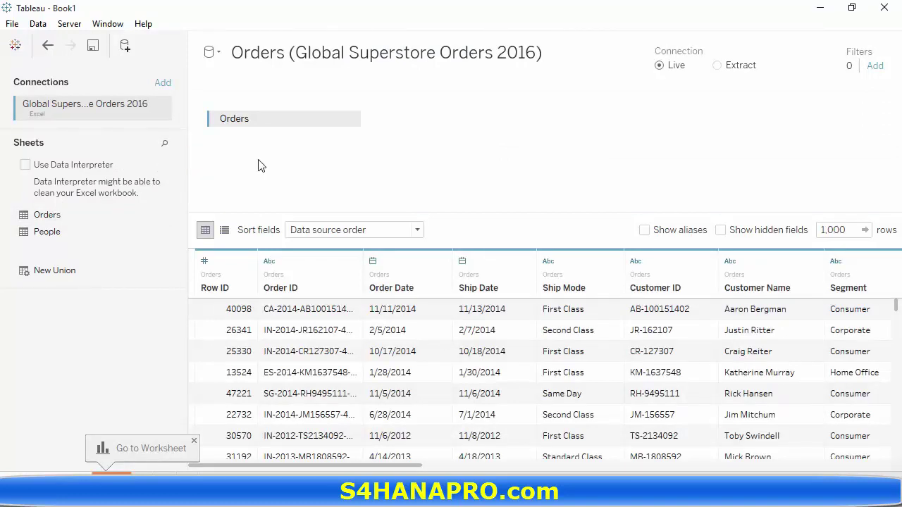
- Join the People sheet to Orders, and remove it from the data source again
drag(104, 233, 393, 160)
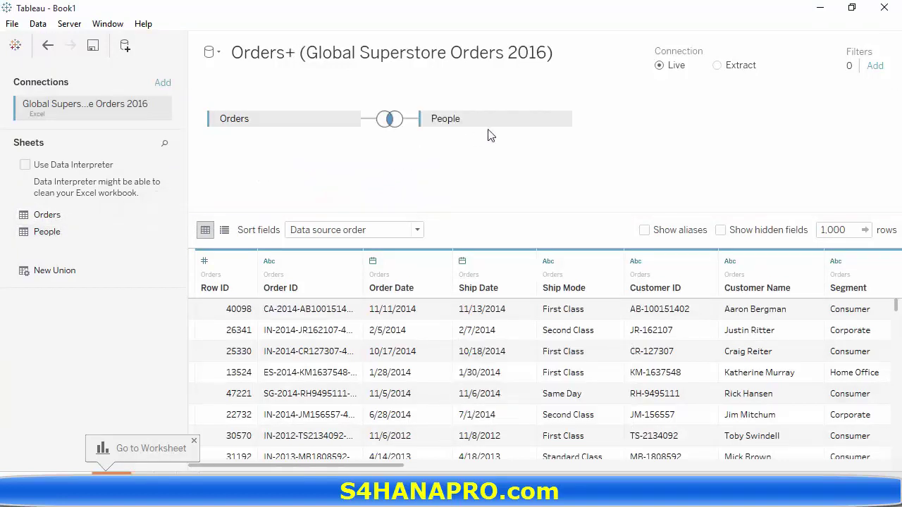
click(560, 120)
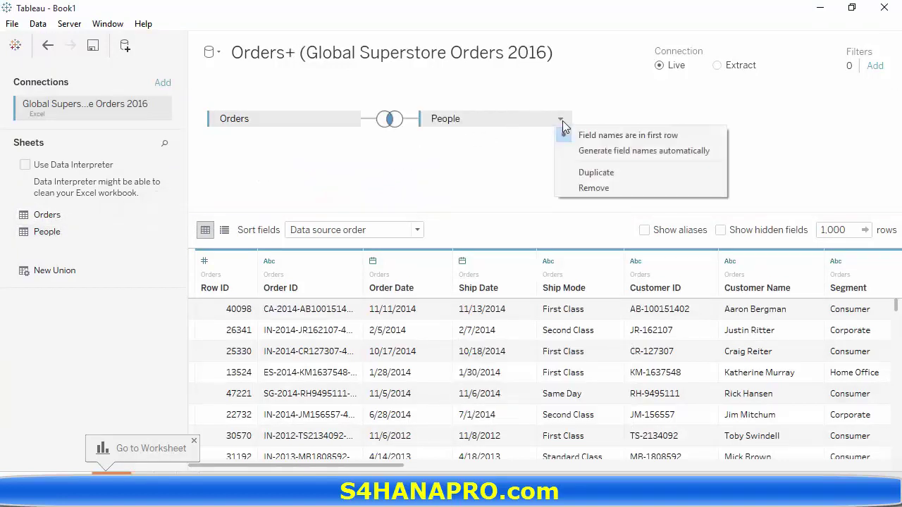
click(582, 188)
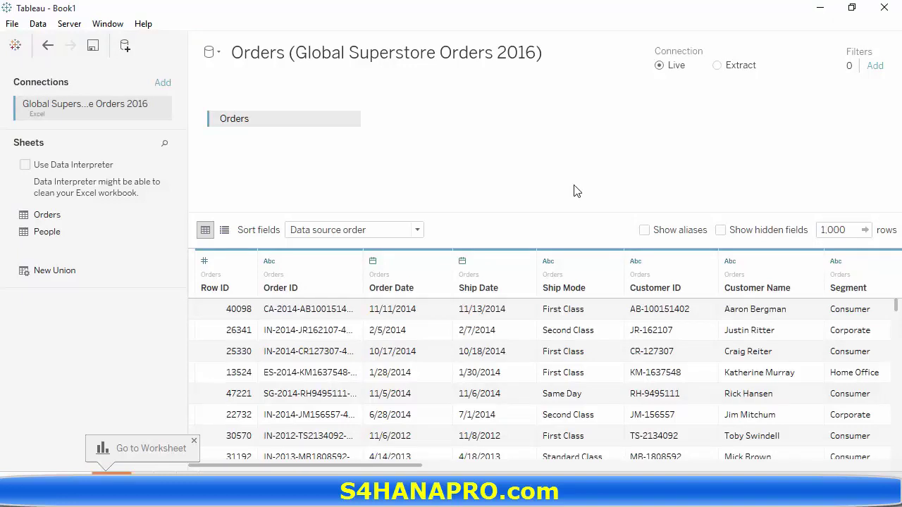
- Add a second connection to the text file Global Superstore Returns 2016.csv
click(162, 84)
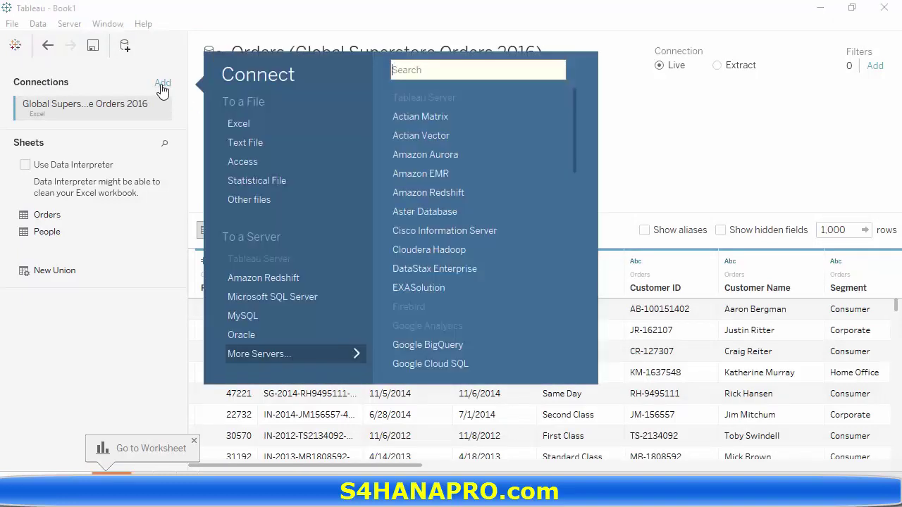
click(243, 143)
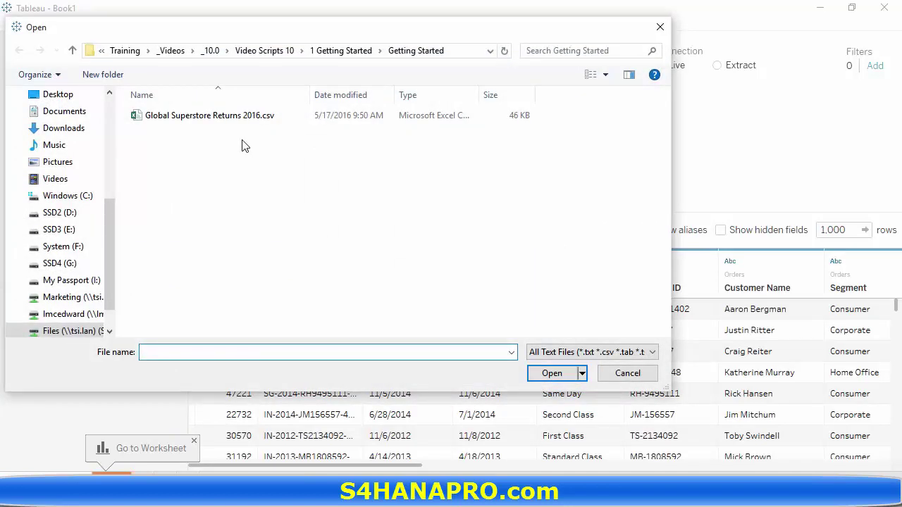
double_click(237, 117)
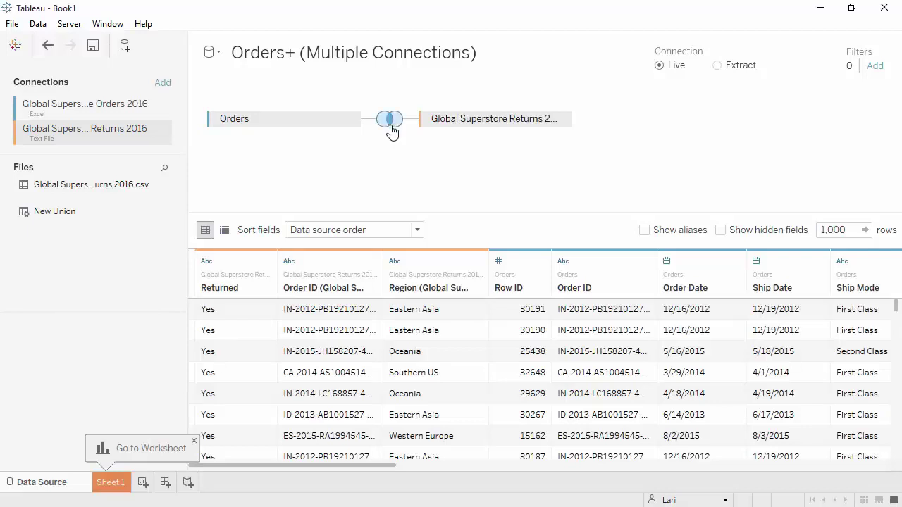
- Change the join between Orders and Global Superstore Returns 2016 to a left join, and review the fields available for its Order ID clause
click(391, 124)
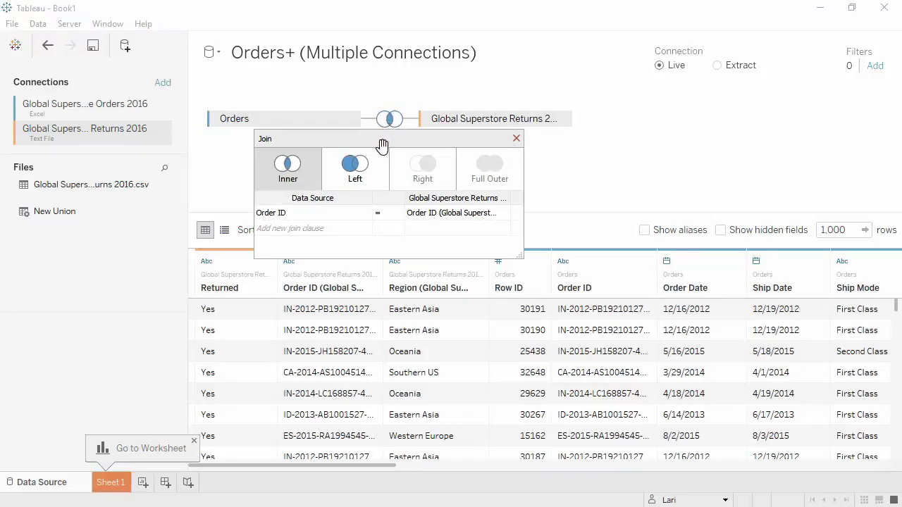
click(378, 172)
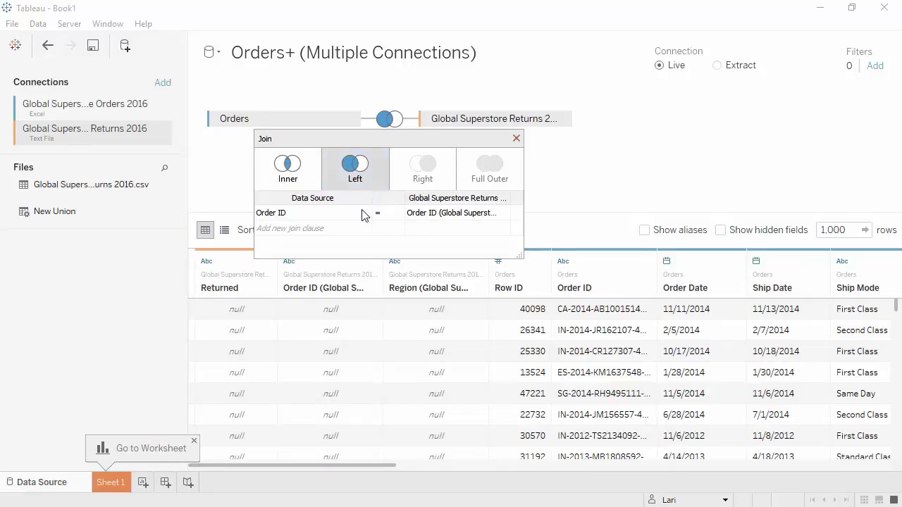
mouse_move(361, 217)
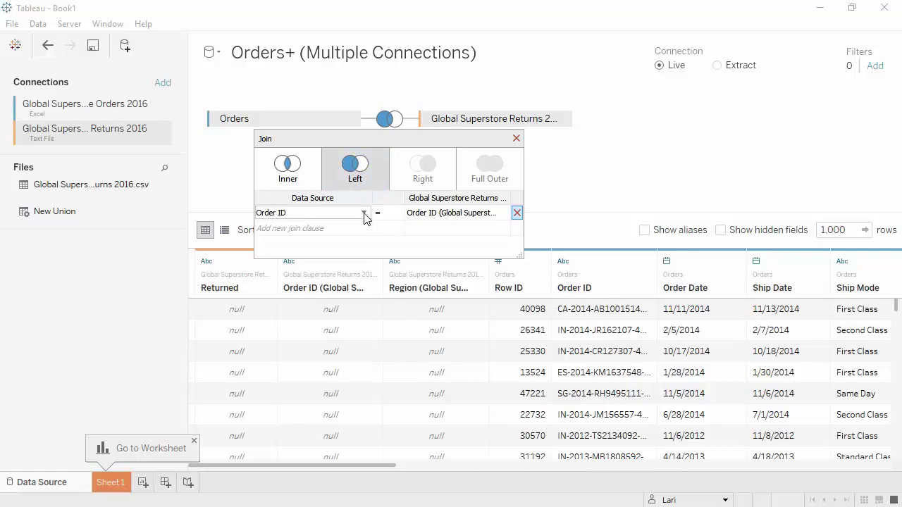
click(364, 215)
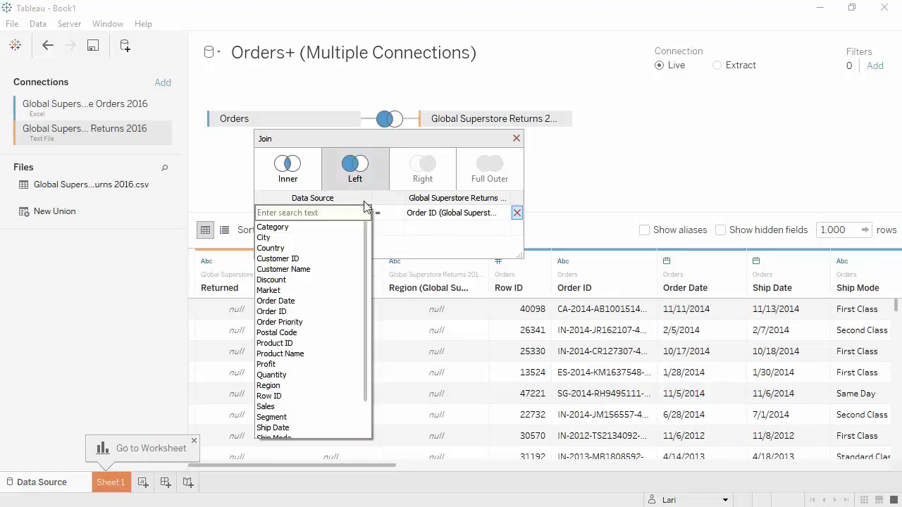
click(364, 203)
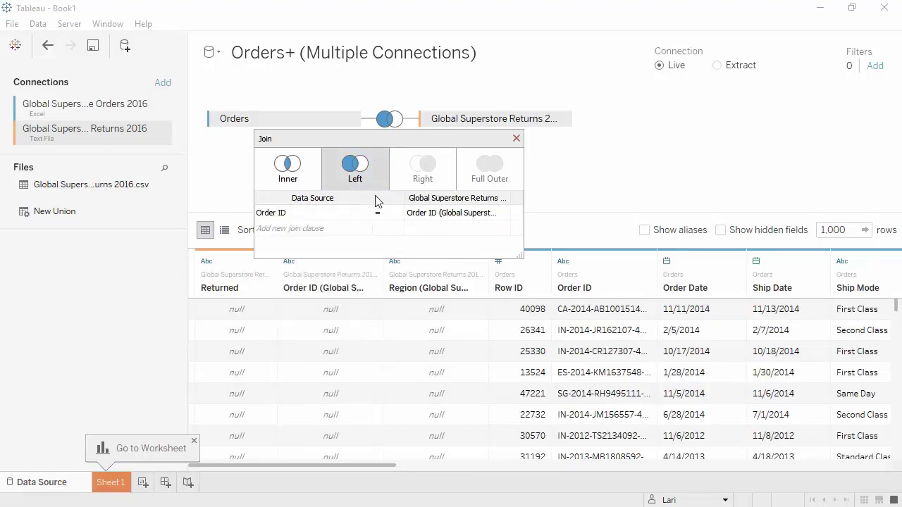
click(516, 139)
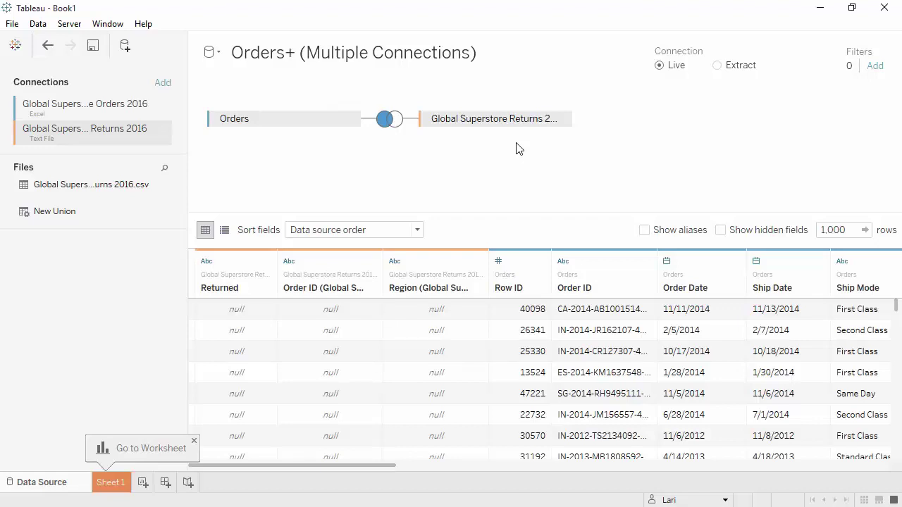
- Change the Row ID field's data type to String and widen the Order ID column to fit its full values
click(500, 262)
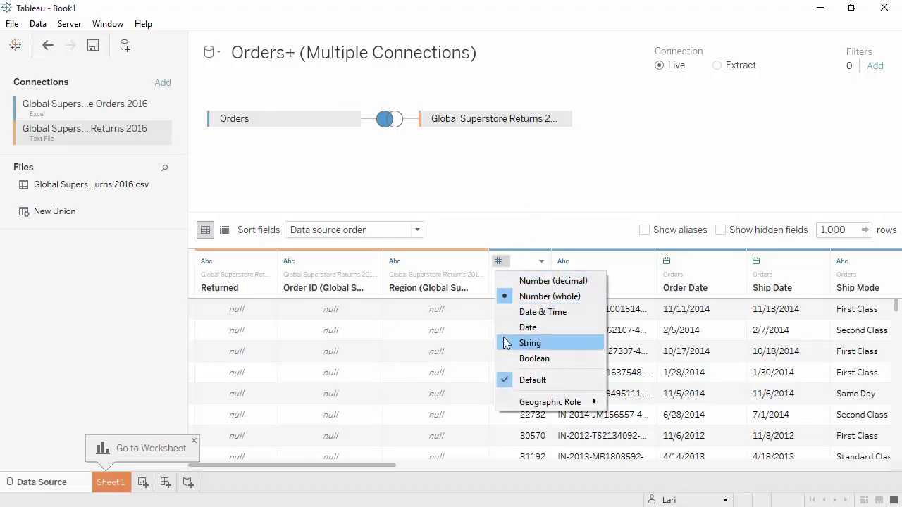
click(504, 342)
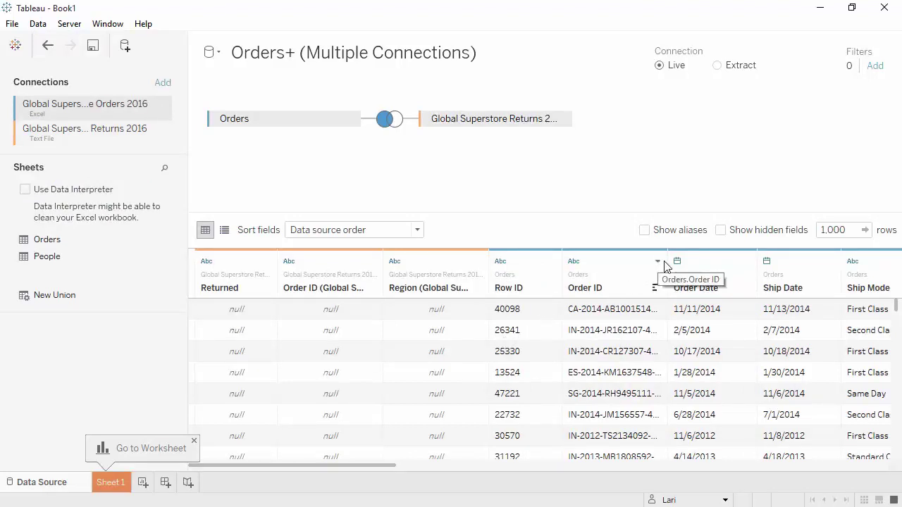
drag(667, 261, 709, 258)
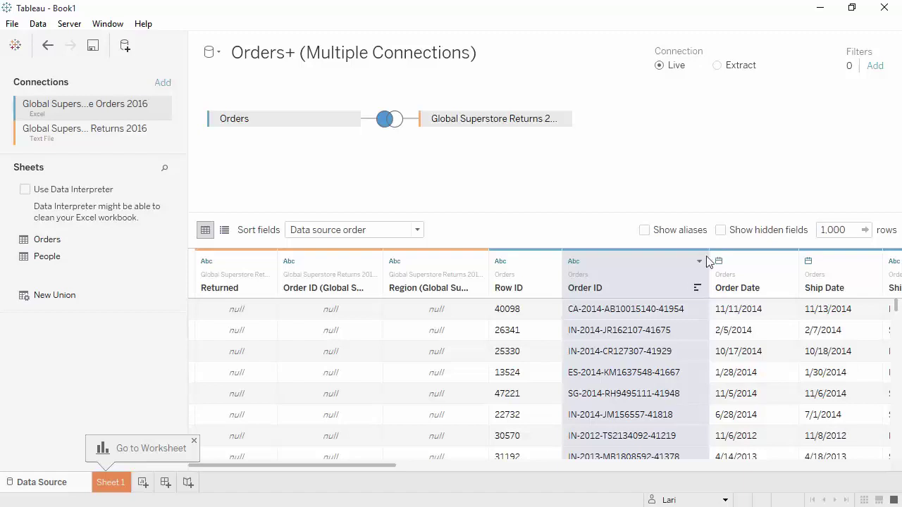
- Custom-split the Order ID field at the "-" separator, splitting off the first 1 column
click(699, 262)
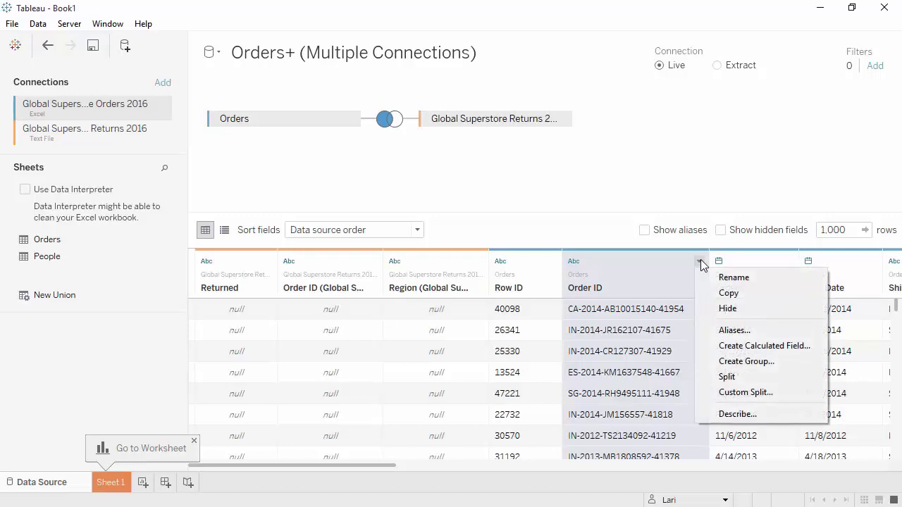
click(715, 393)
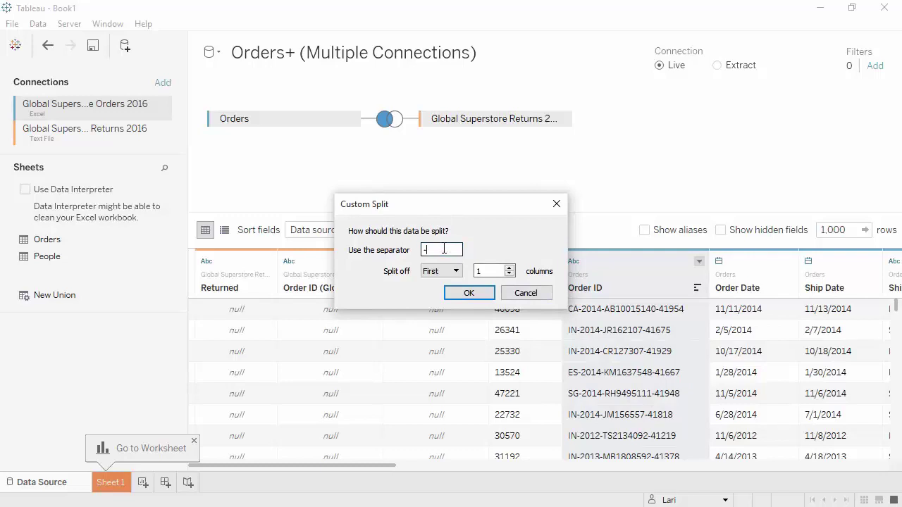
click(475, 293)
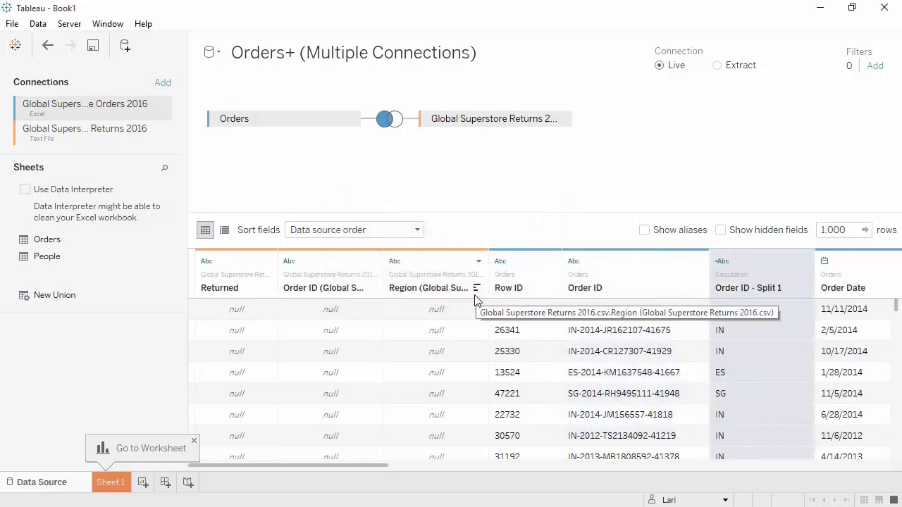
- Rename the field split off from Order ID as Distribution Center
click(808, 262)
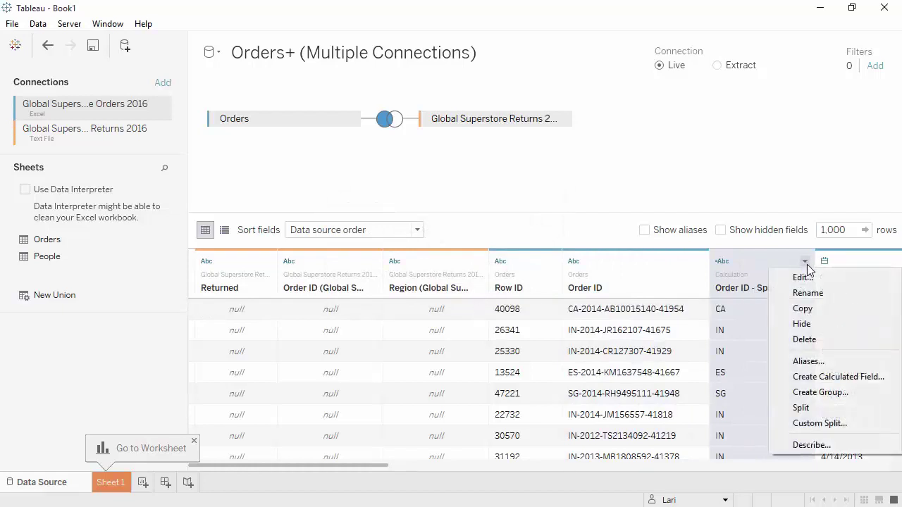
click(805, 293)
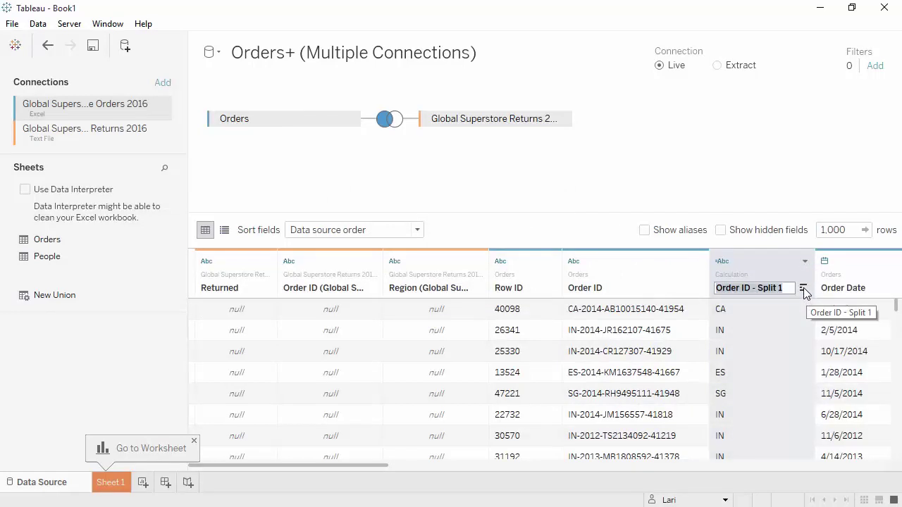
text(Distribution Center)
key(Return)
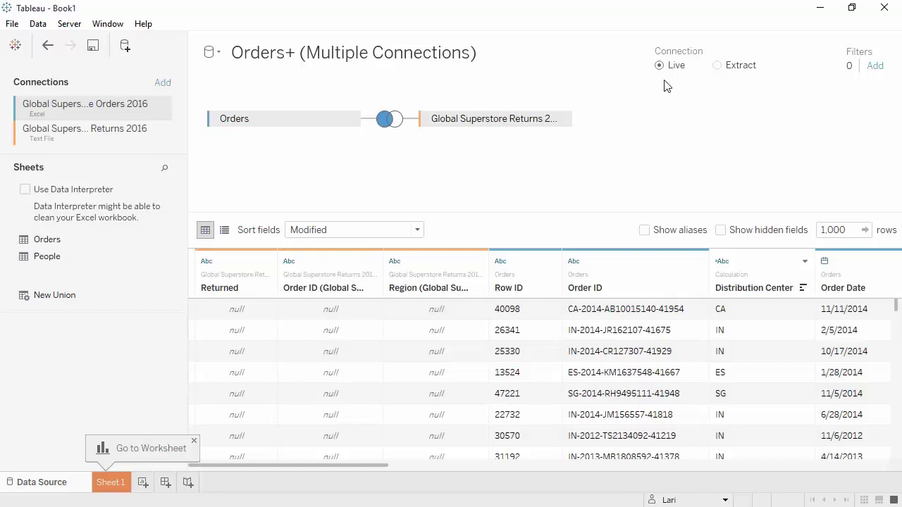
- Go to the Sheet 1 worksheet
click(111, 484)
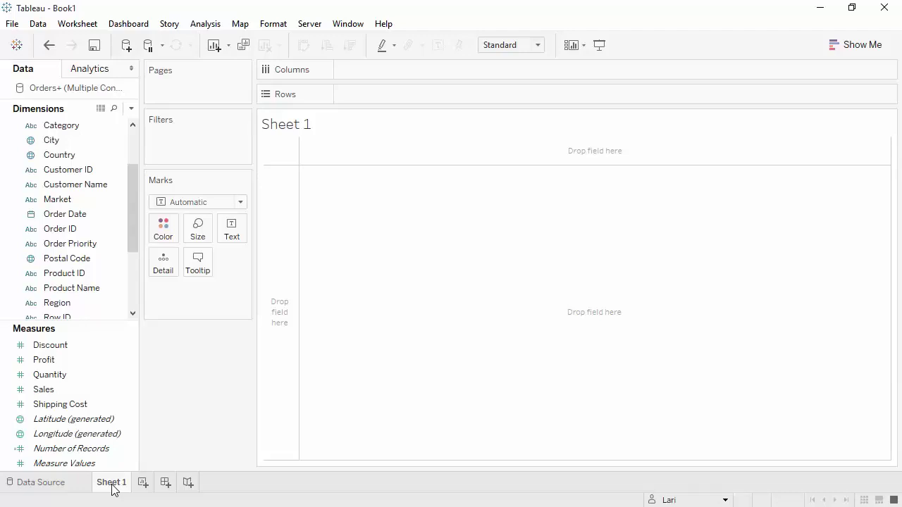
- Place the Category dimension on Rows and add Segment after it
click(70, 130)
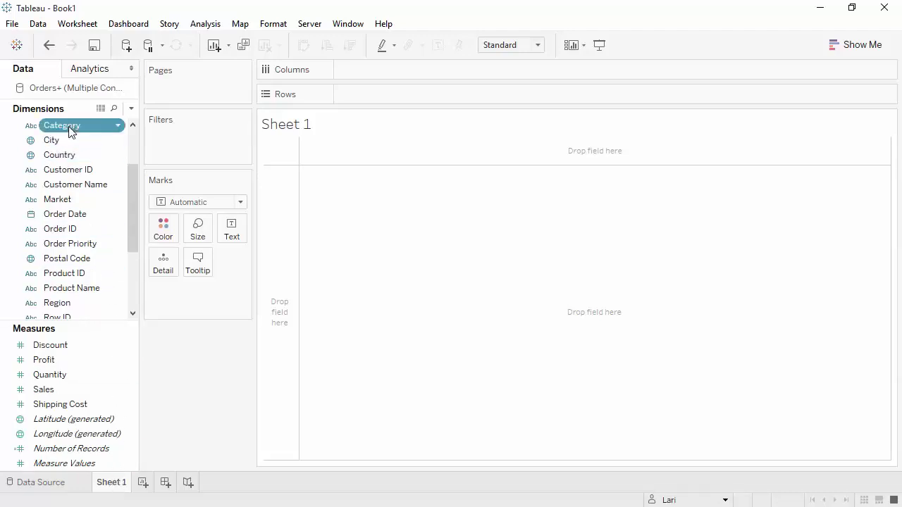
drag(69, 129, 357, 96)
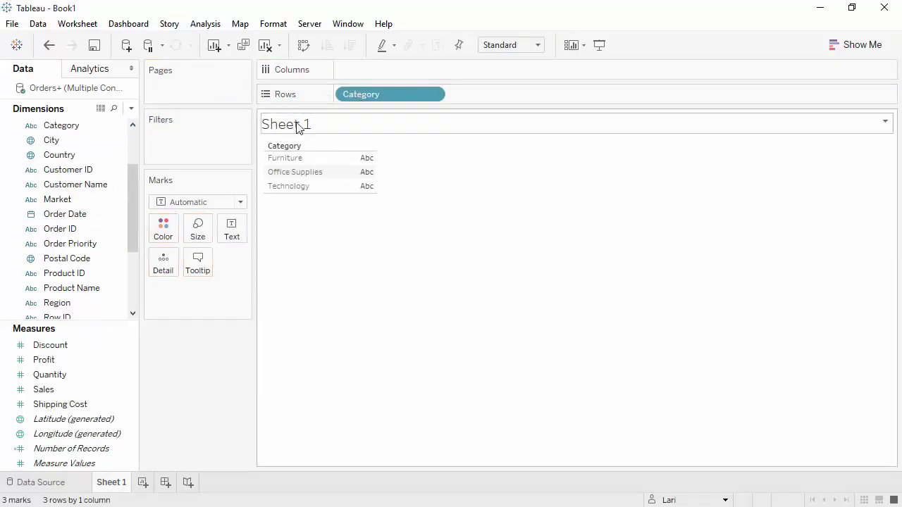
drag(132, 198, 131, 215)
click(83, 288)
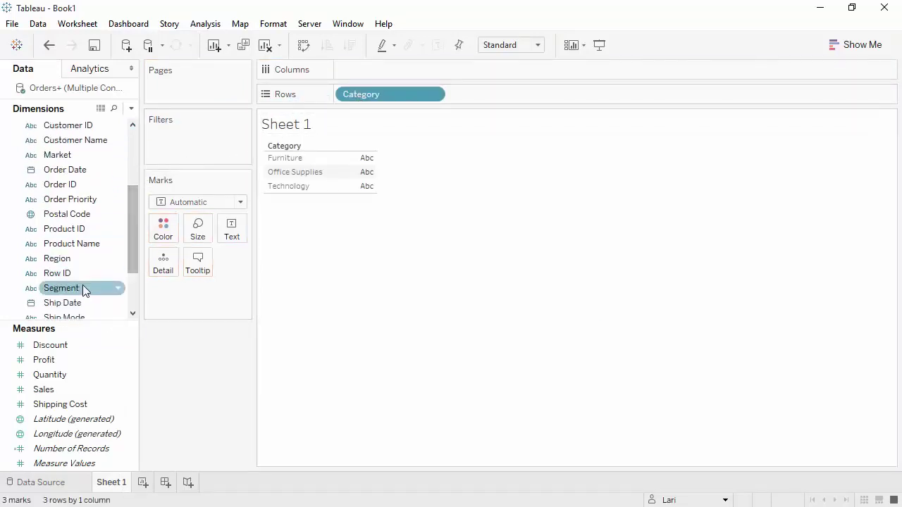
drag(83, 288, 483, 99)
- Place Quantity on Columns with Market in front of it, and colour the bars by Market
drag(91, 374, 357, 70)
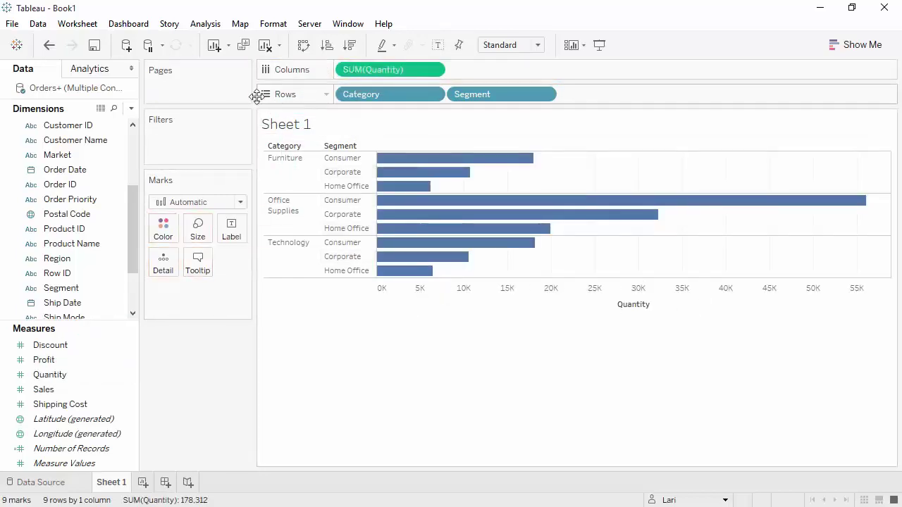
drag(113, 154, 346, 76)
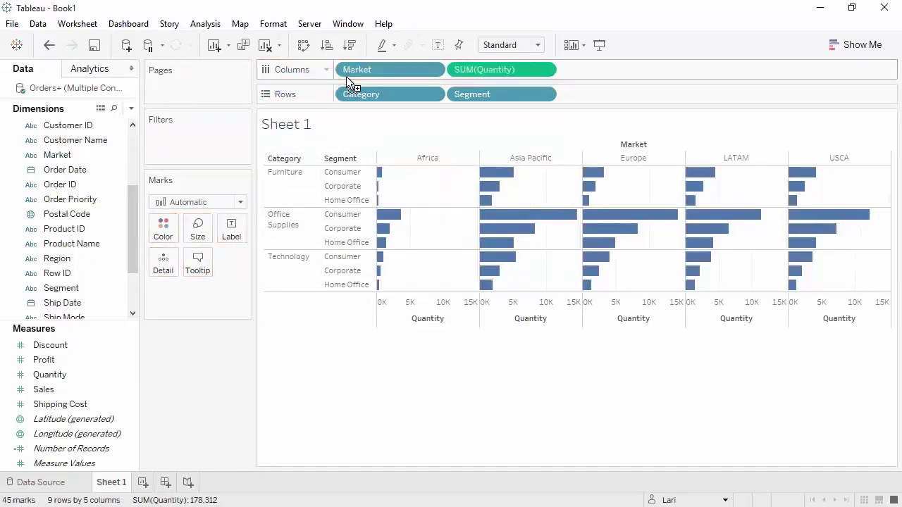
drag(96, 155, 161, 234)
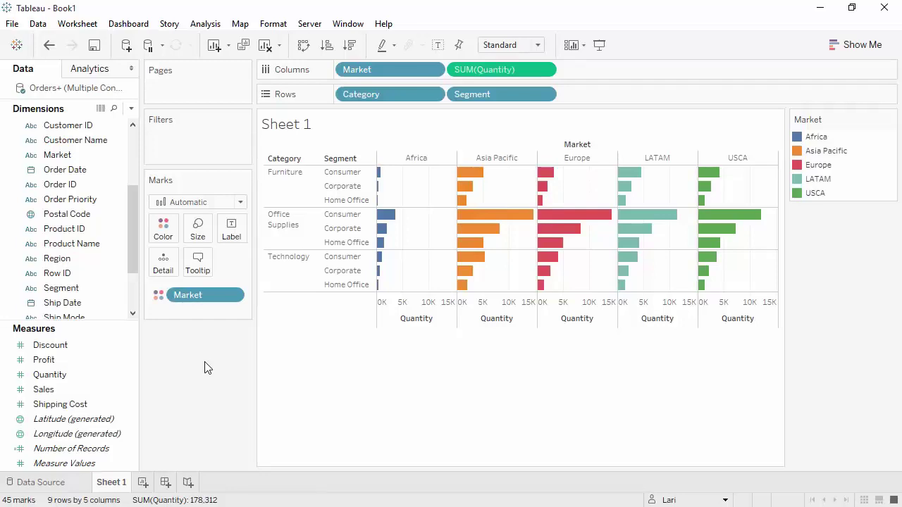
- Clear all fields from the worksheet
click(268, 45)
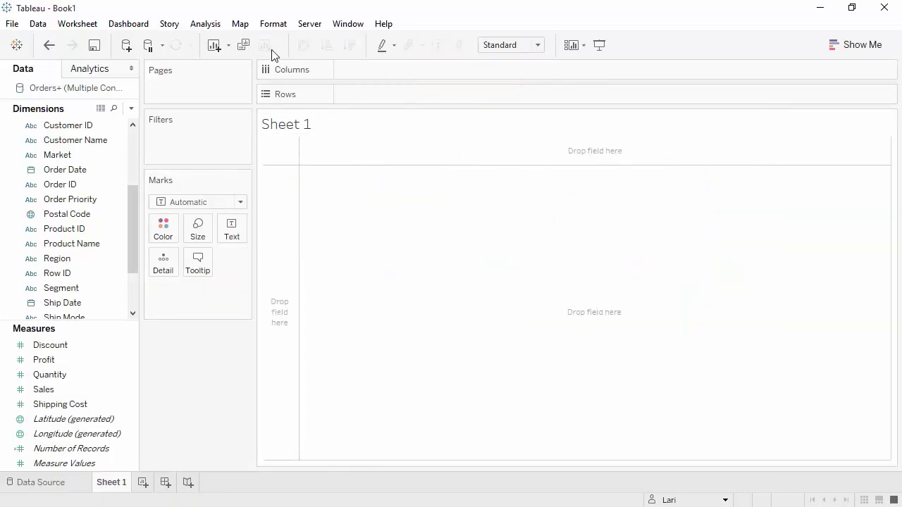
- Place the Sales measure on Rows and the Order Date dimension on Columns
click(121, 391)
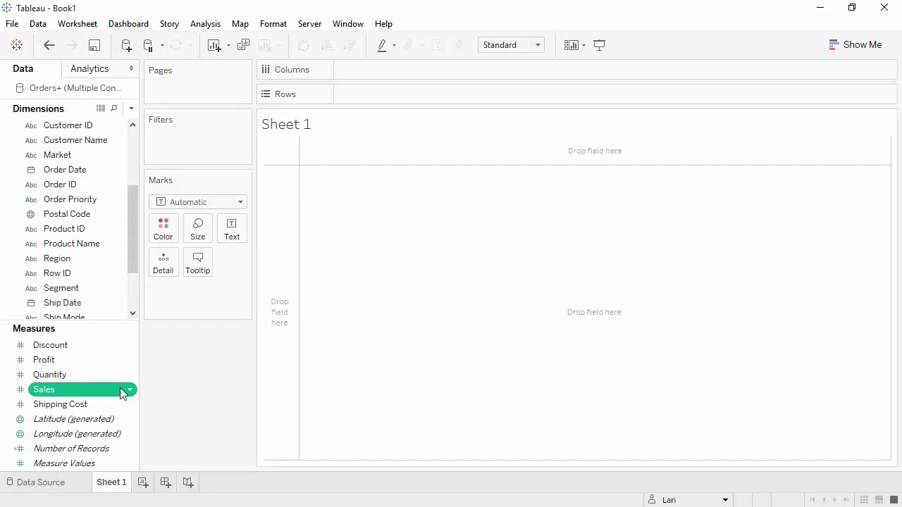
drag(121, 392, 279, 337)
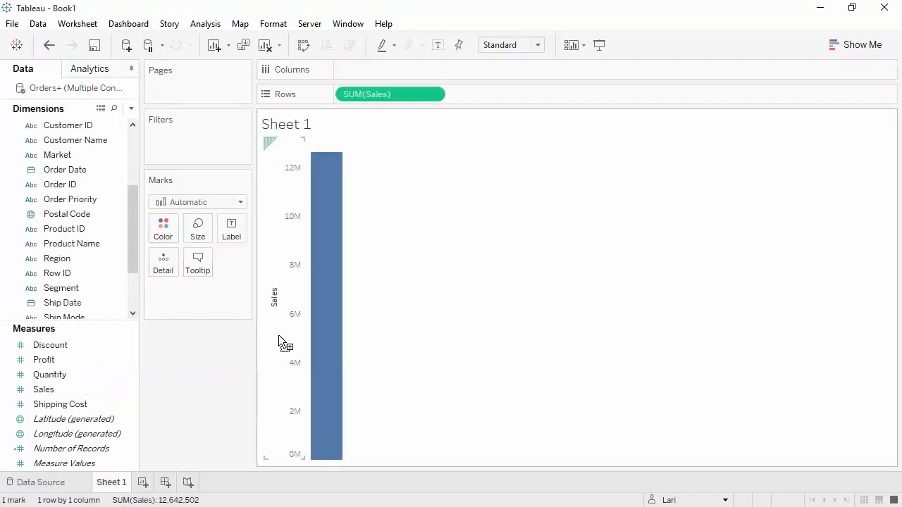
mouse_move(322, 340)
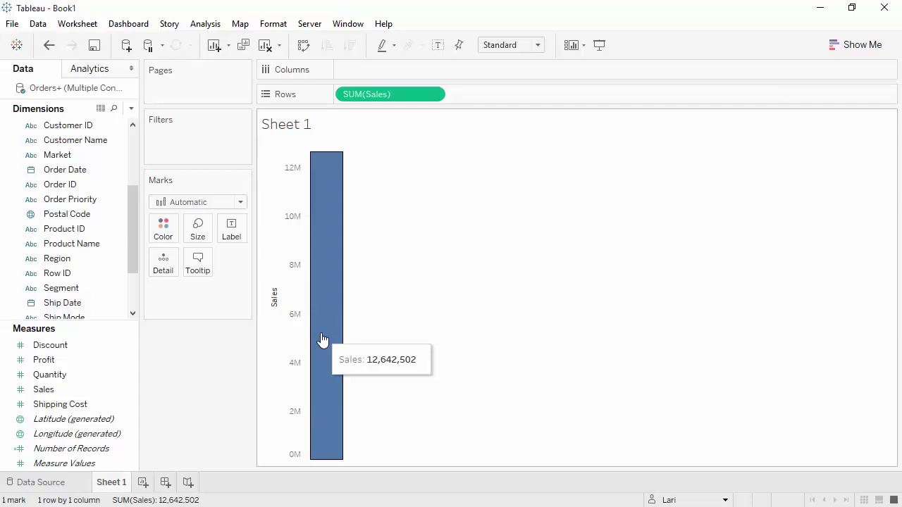
drag(116, 169, 323, 143)
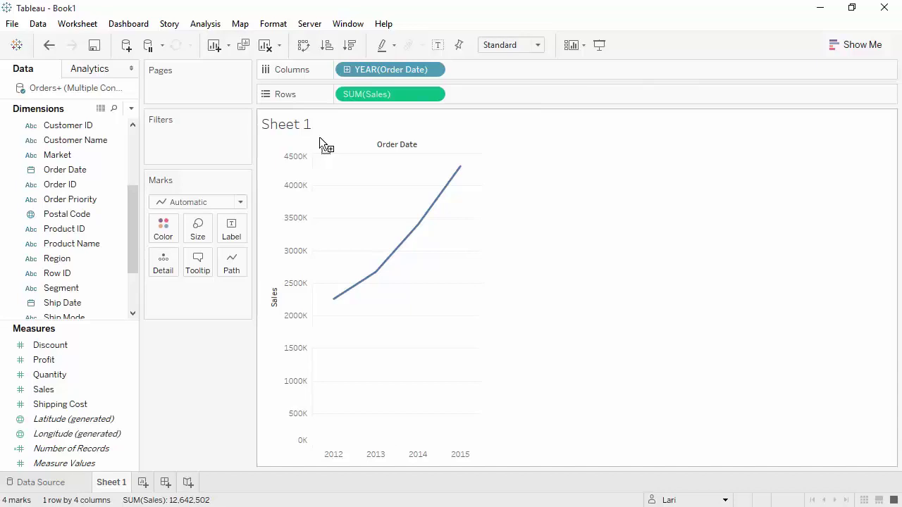
- Expand Order Date on Columns to quarters and move its year level to Color so each year gets its own line
click(347, 70)
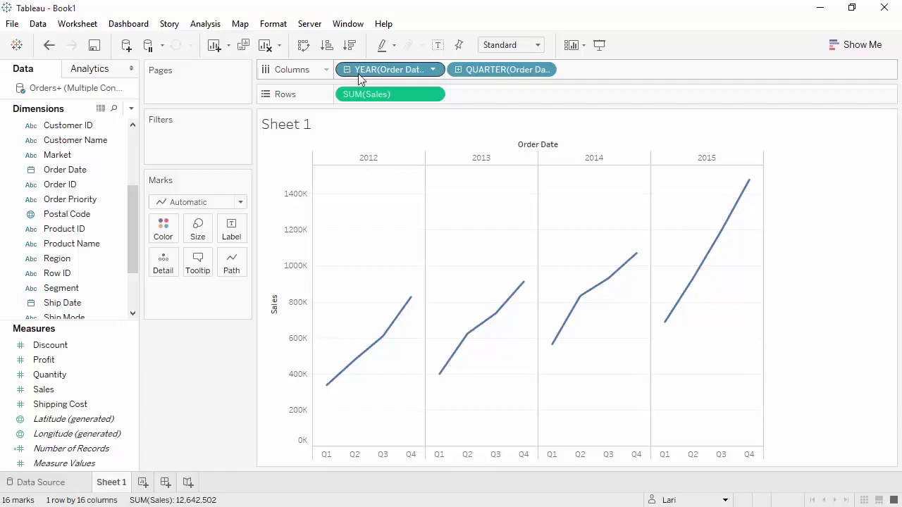
drag(387, 71, 587, 73)
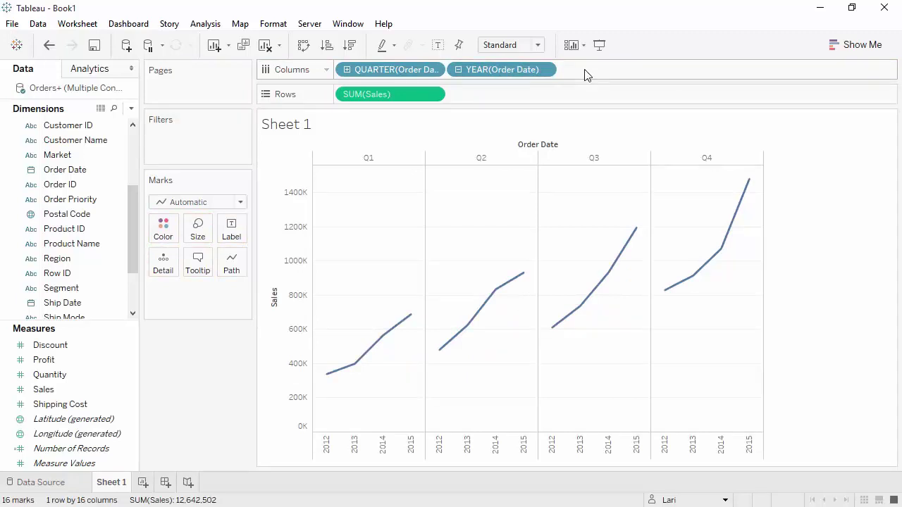
drag(524, 69, 171, 236)
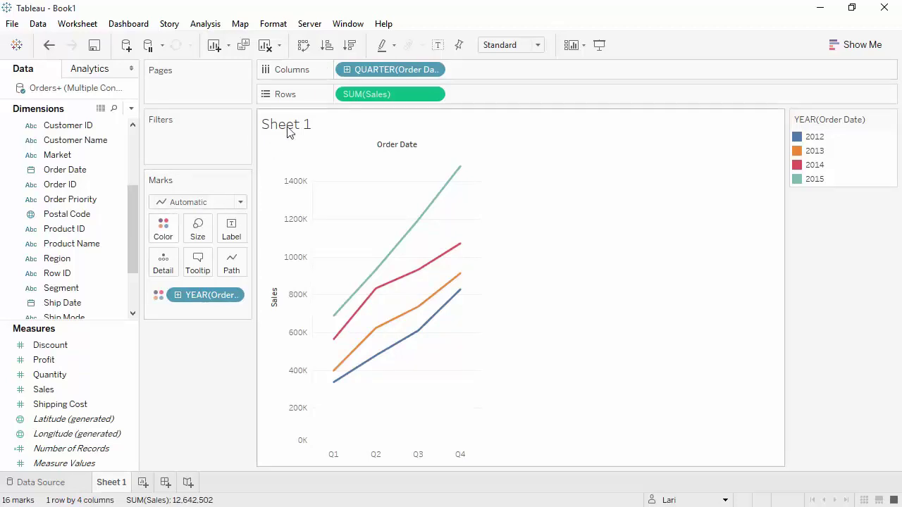
- Switch the quarter level of Order Date on Columns to the discrete Month level
click(433, 71)
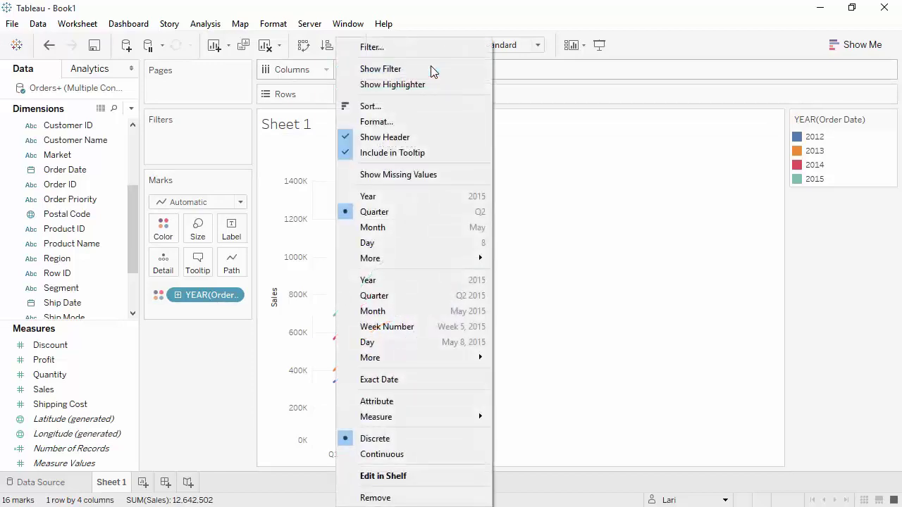
click(403, 227)
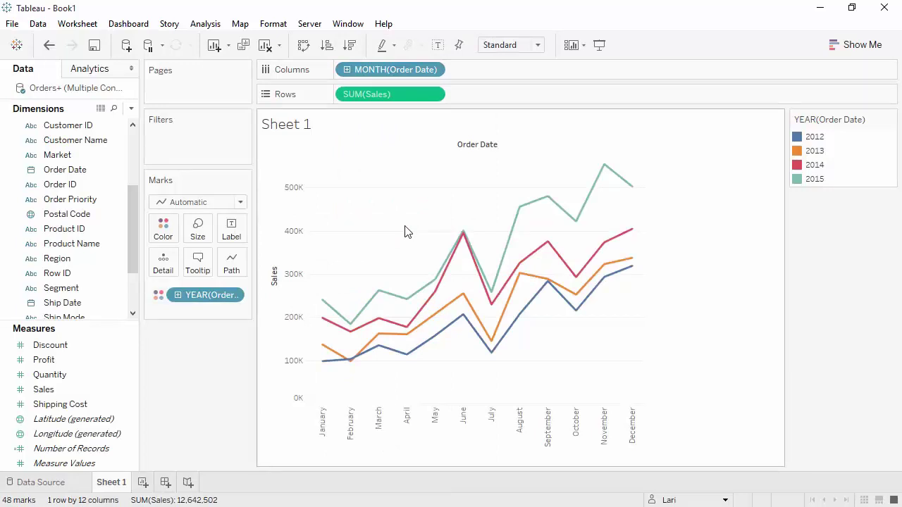
- Try Average as the aggregation for Sales on Rows and undo the change
click(434, 94)
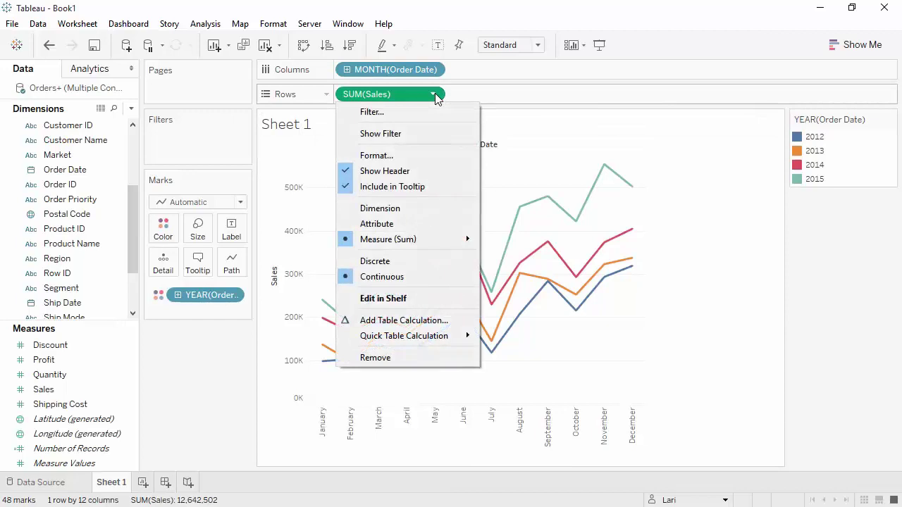
mouse_move(434, 242)
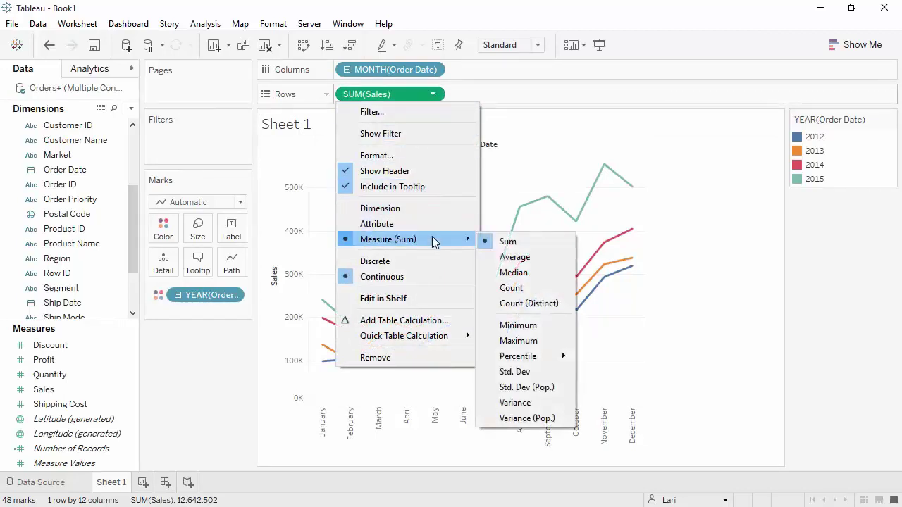
click(509, 258)
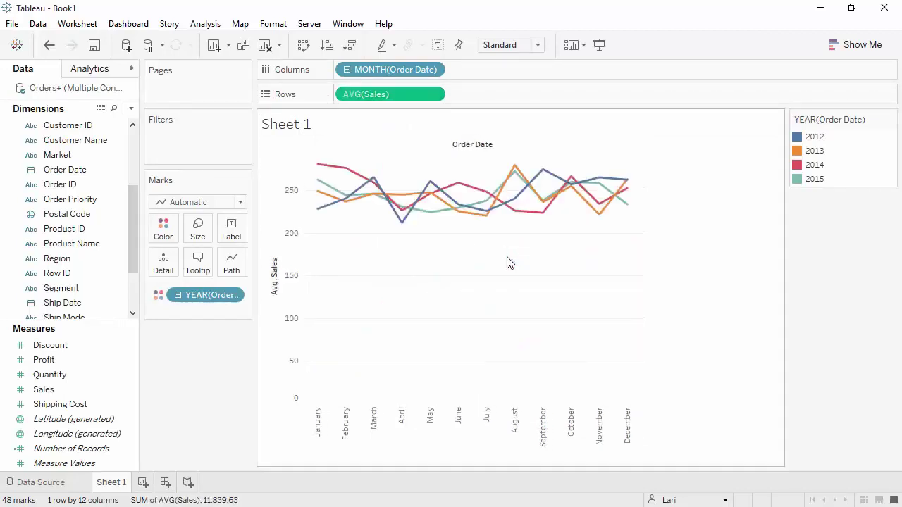
click(50, 45)
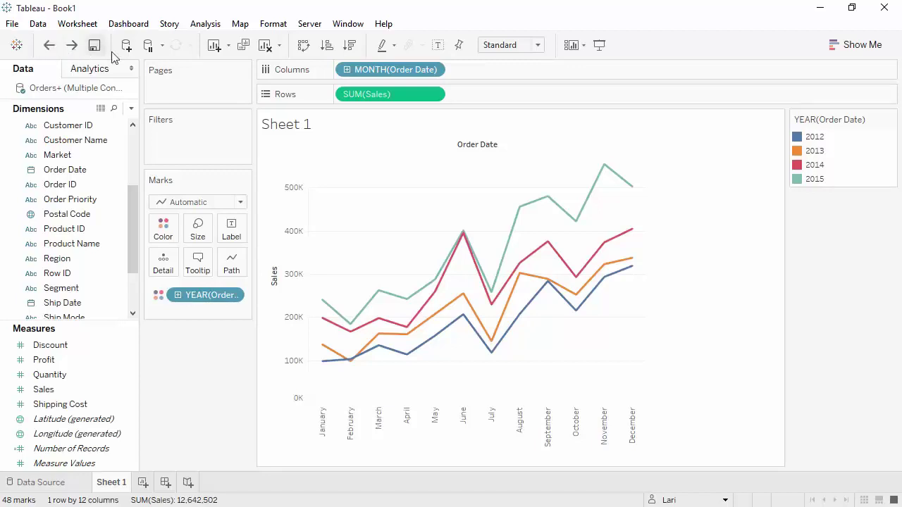
- Apply the Year Over Year Growth quick table calculation to Sales on Rows
click(433, 94)
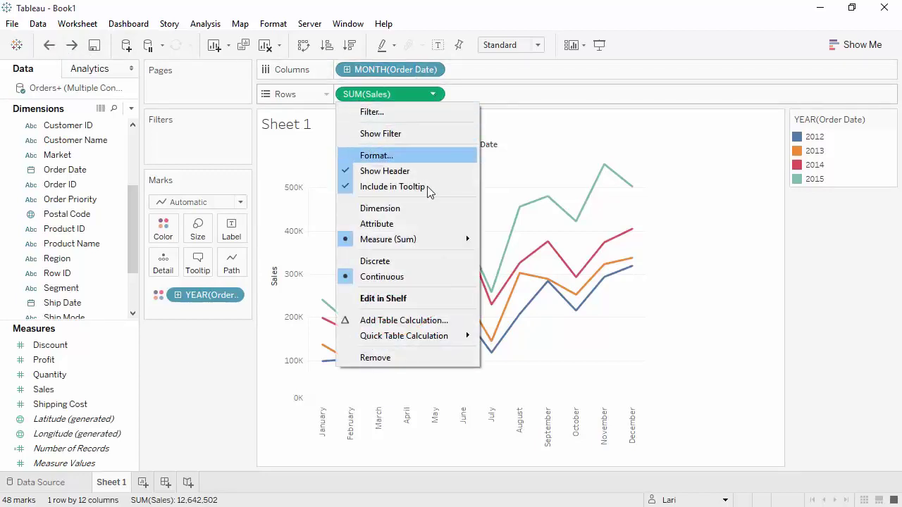
mouse_move(441, 336)
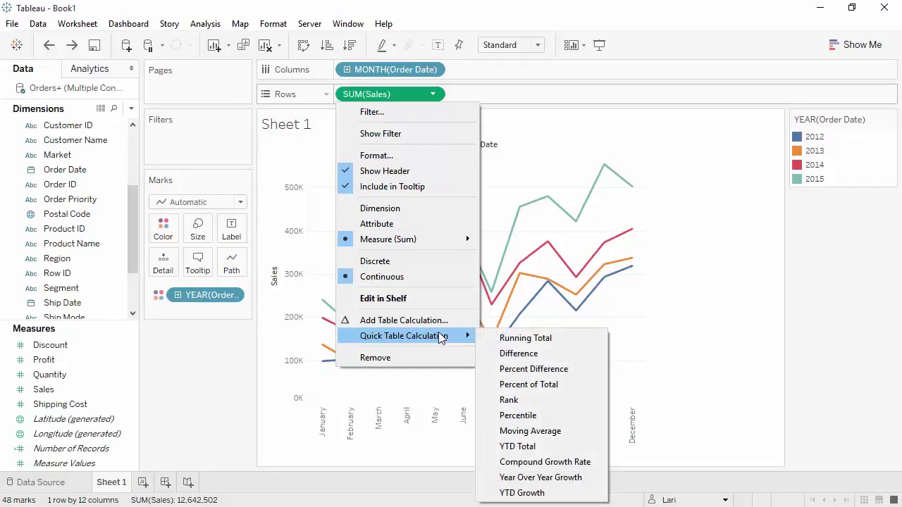
click(531, 478)
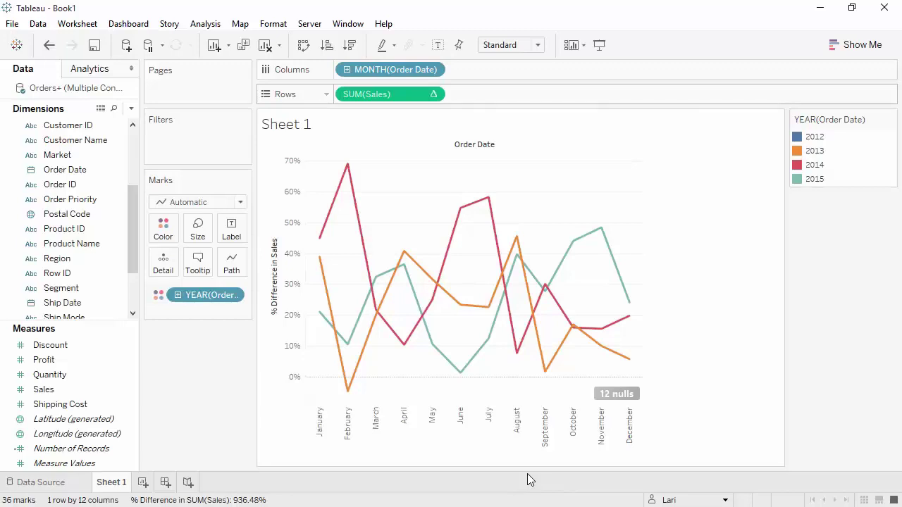
- Add a second Sales measure to Rows ahead of the growth calculation, and move the growth calculation to Tooltip
click(105, 392)
drag(94, 398, 340, 95)
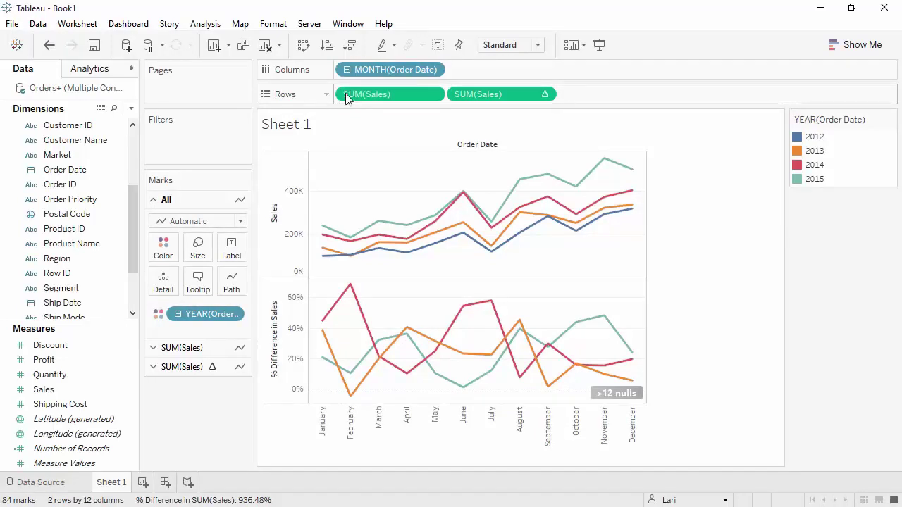
drag(453, 94, 202, 279)
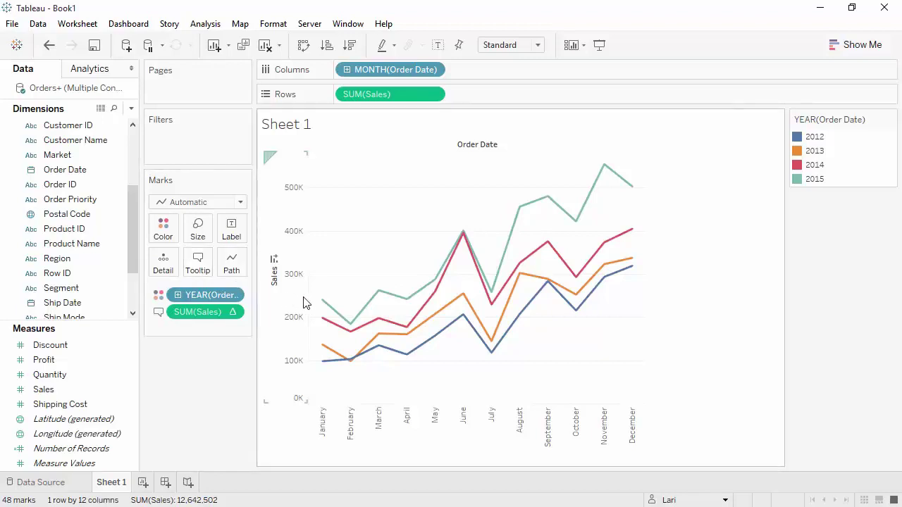
mouse_move(326, 306)
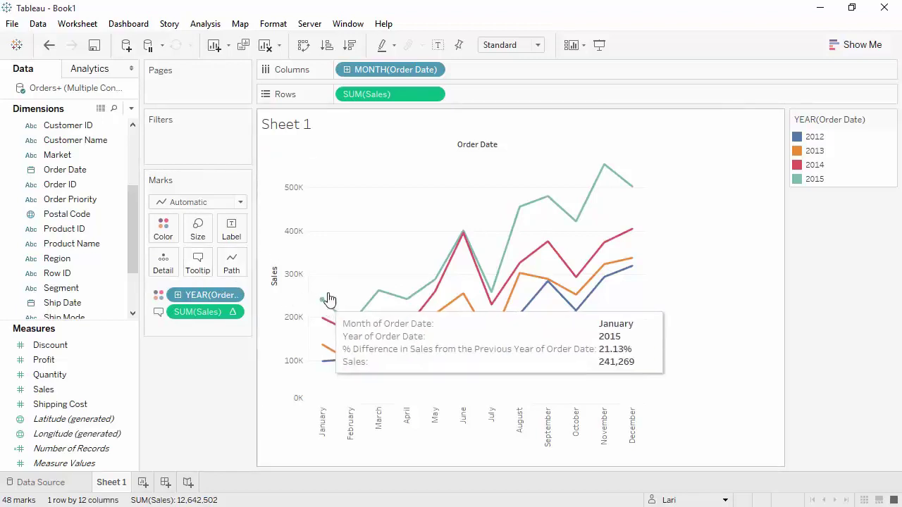
mouse_move(603, 171)
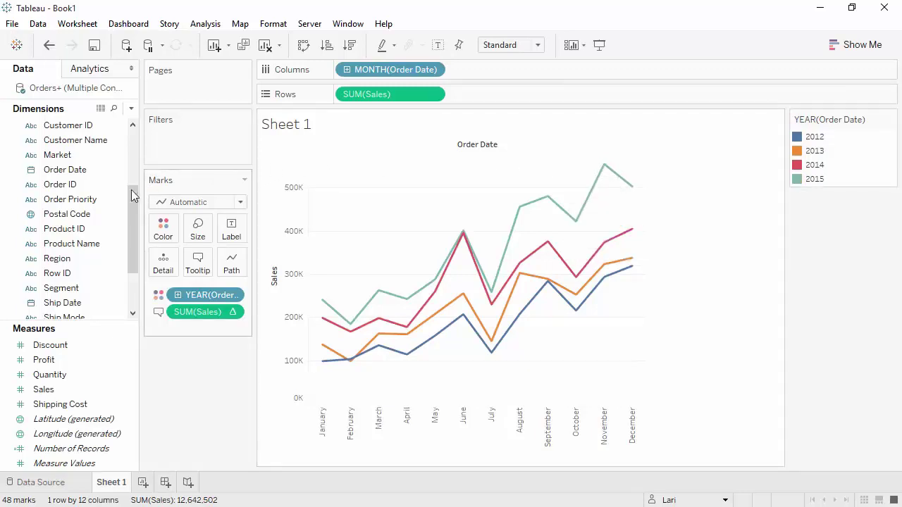
- Place the Category dimension on Rows in front of Sales
drag(133, 205, 338, 96)
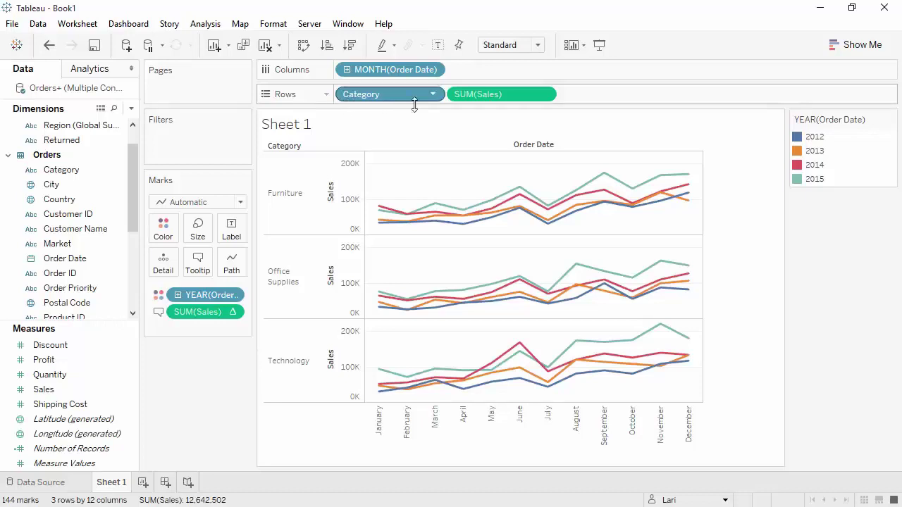
- Start a point annotation in the Furniture chart, between July and August above the lines
right_click(564, 182)
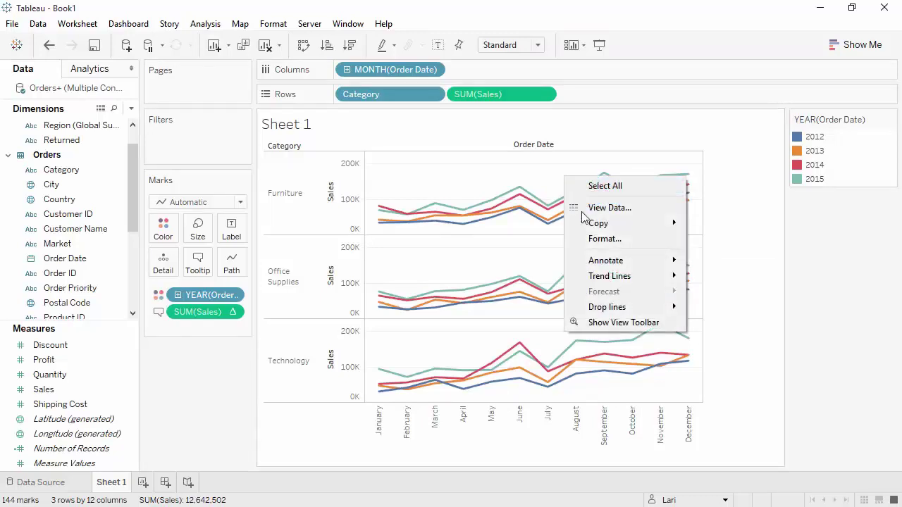
mouse_move(602, 264)
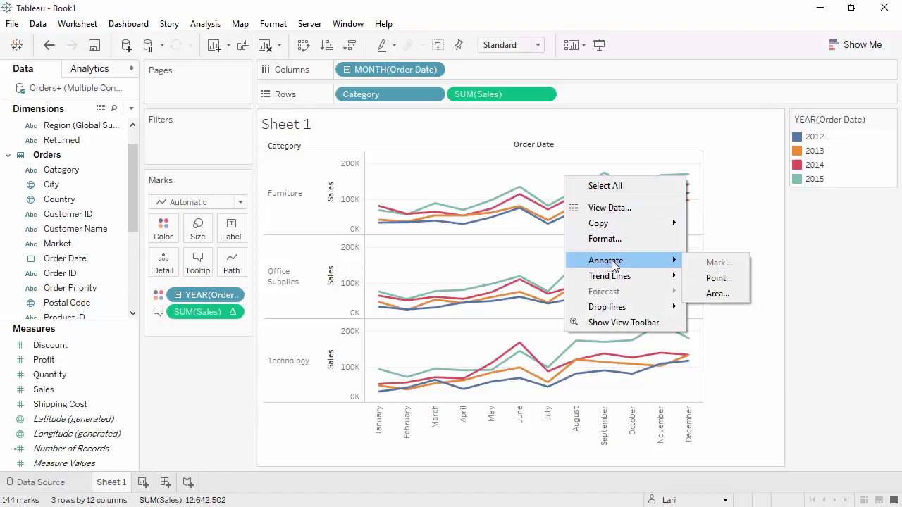
click(717, 279)
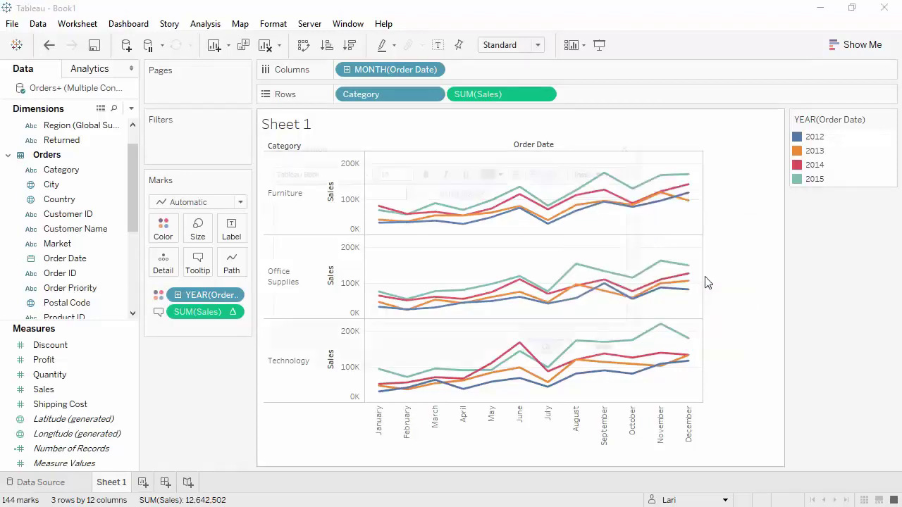